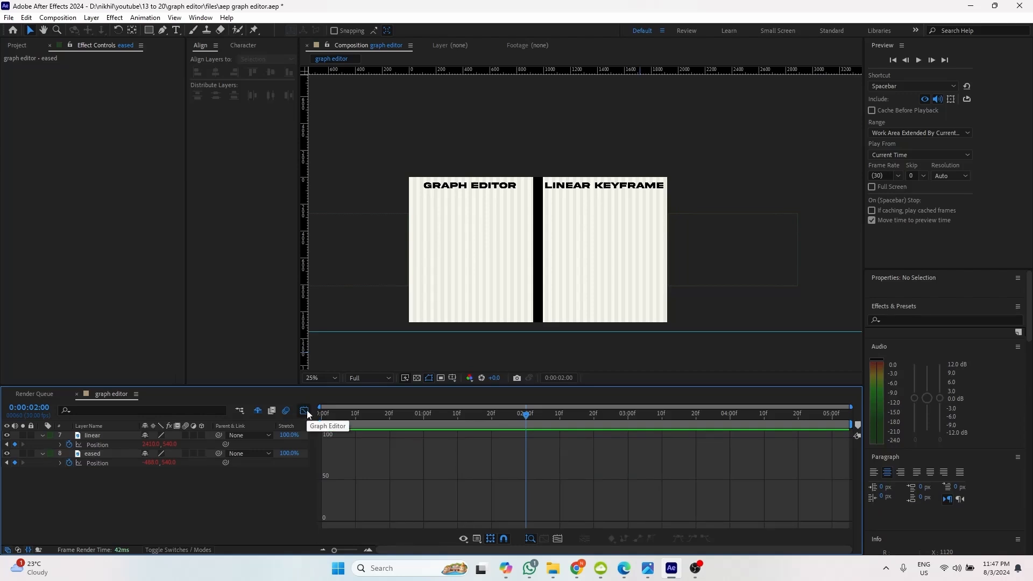
# - Select all Position keyframes of the eased layer and show their curve in the graph editor
pyautogui.click(306, 411)
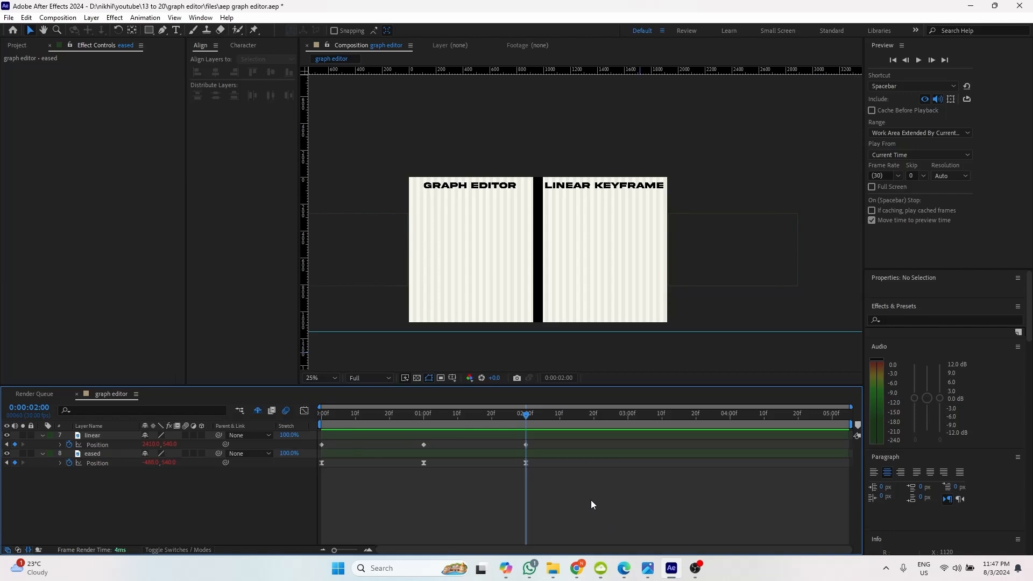
pyautogui.moveTo(590, 498); pyautogui.dragTo(283, 464)
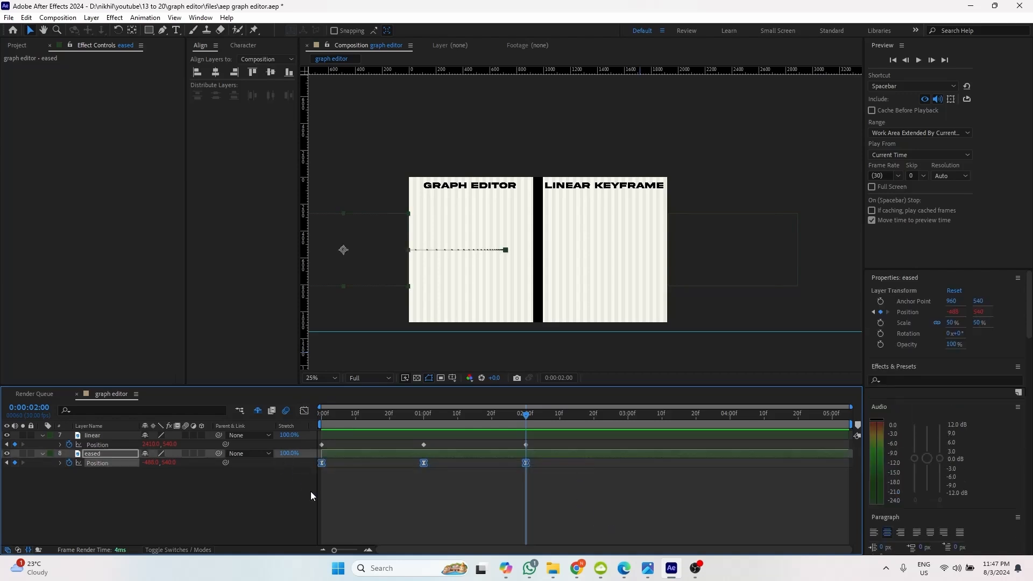
pyautogui.click(304, 411)
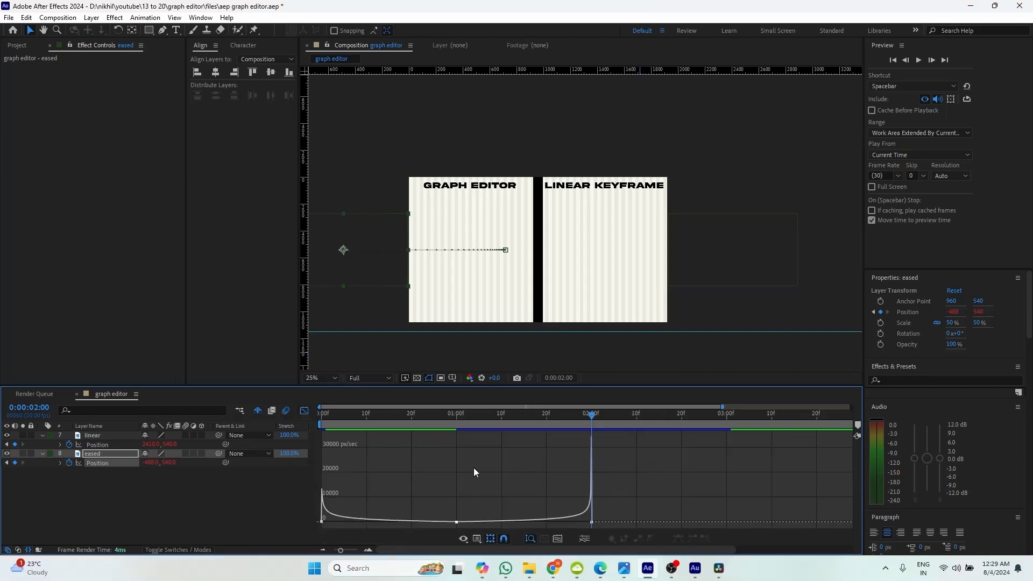
# - View the eased layer's Position as a value graph and return to the speed graph
pyautogui.rightClick(450, 464)
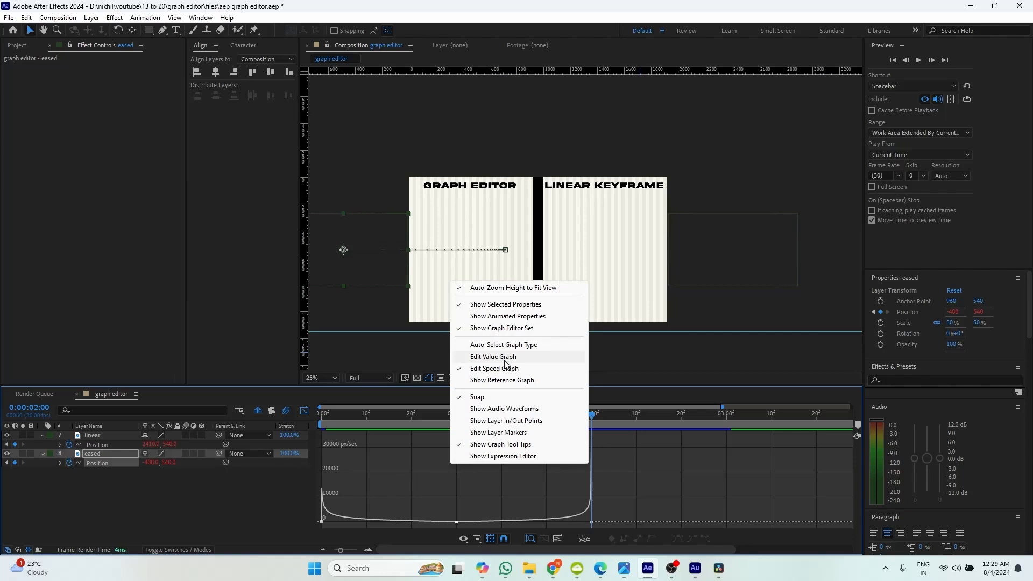
pyautogui.click(493, 357)
pyautogui.rightClick(421, 476)
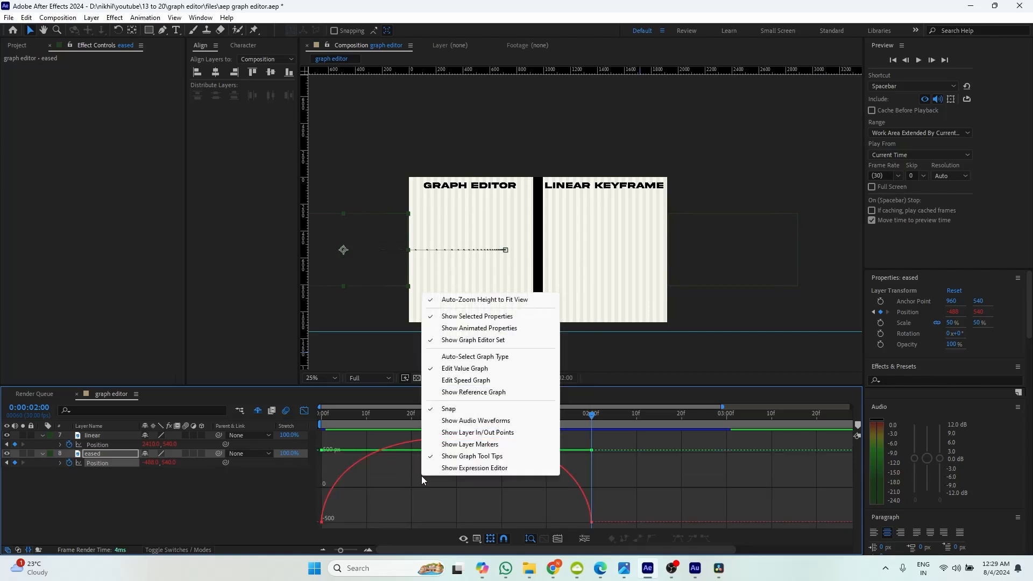
pyautogui.click(458, 383)
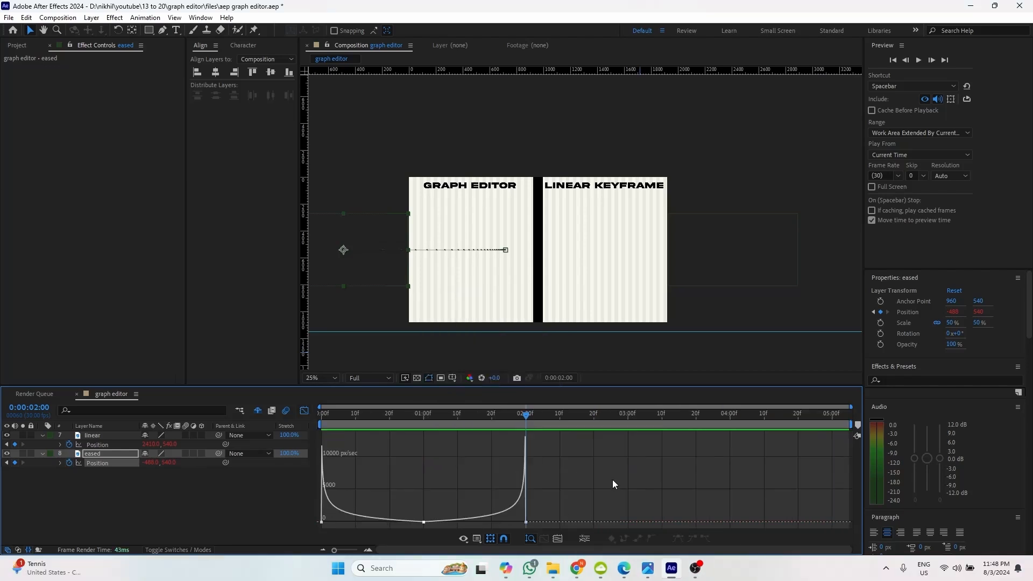
# - Apply Easy Ease to the eased layer's Position keyframes, collapse their handles to constant speed and preview the motion
pyautogui.moveTo(613, 483); pyautogui.dragTo(247, 549)
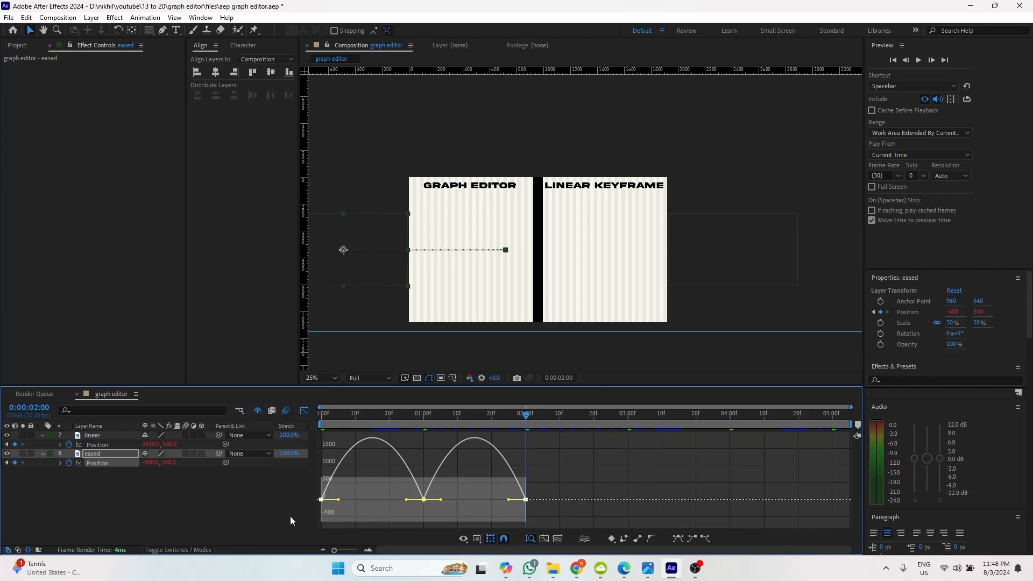
pyautogui.moveTo(508, 500); pyautogui.dragTo(528, 520)
pyautogui.moveTo(441, 518); pyautogui.dragTo(466, 503)
pyautogui.press('space')
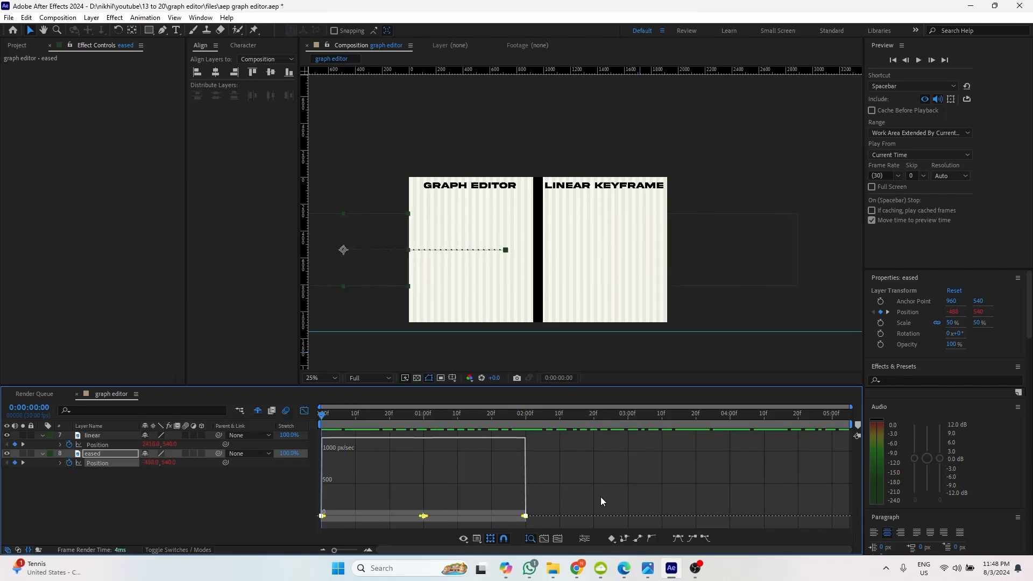
# - Apply Easy Ease to all three Position keyframes of the eased layer and maximize the timeline with its speed graph
pyautogui.moveTo(602, 498); pyautogui.dragTo(307, 527)
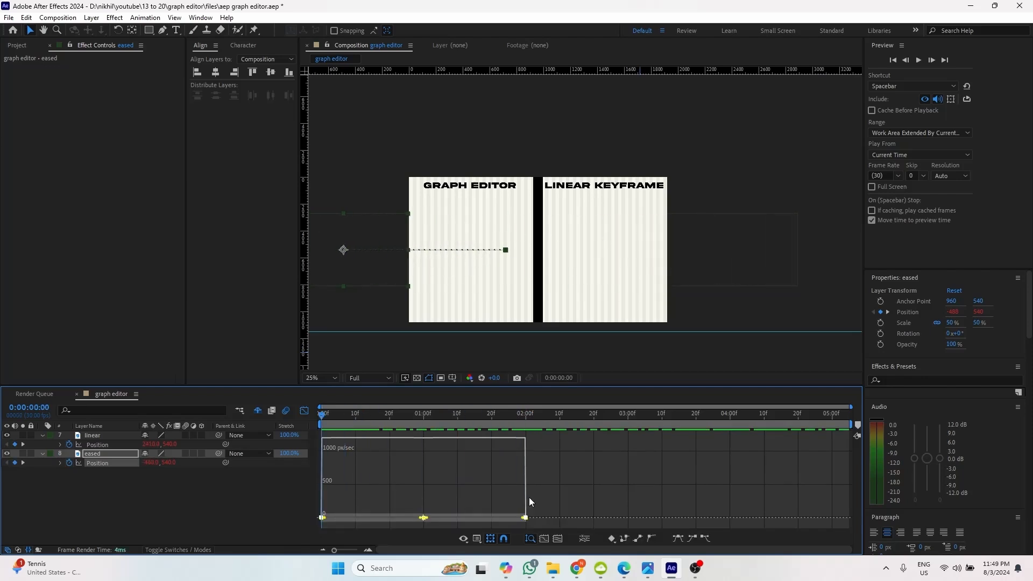
pyautogui.moveTo(585, 498); pyautogui.dragTo(312, 529)
pyautogui.press('F9')
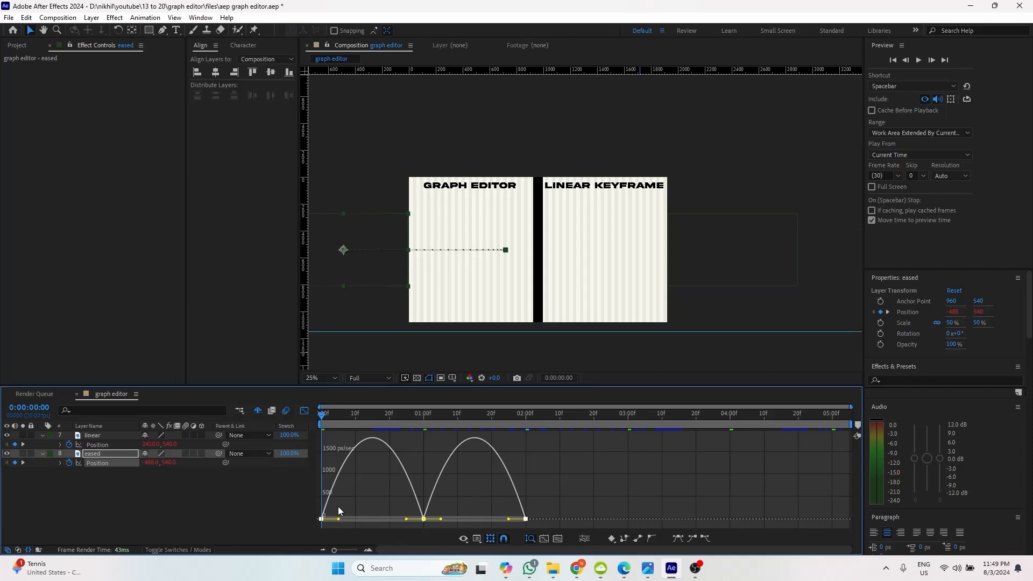
pyautogui.click(307, 413)
pyautogui.click(308, 414)
pyautogui.press('`')
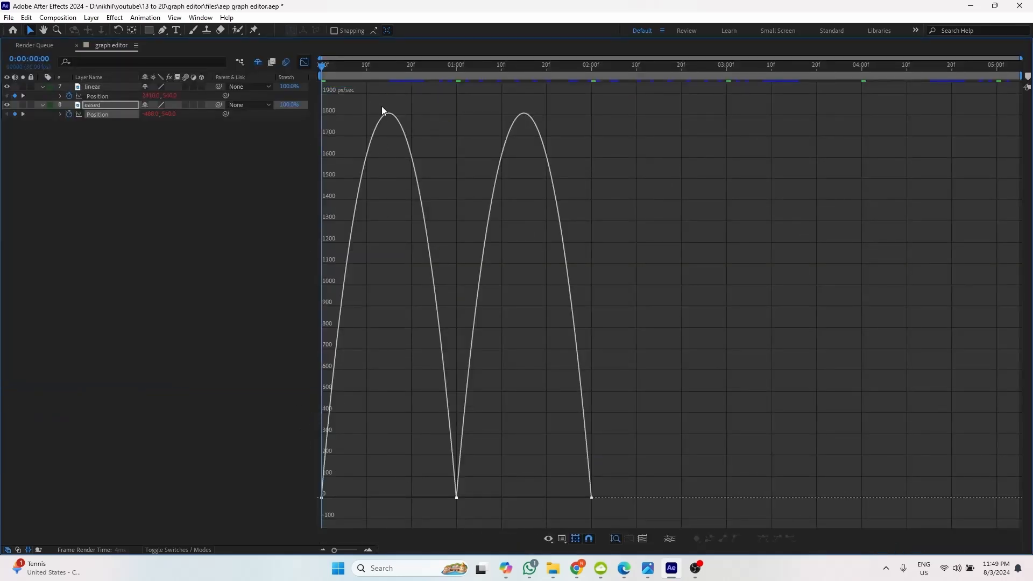
# - Reshape the first speed curve to start fast and slow down by collapsing the first keyframe's handle and lengthening the one-second keyframe's incoming handle
pyautogui.moveTo(450, 405)
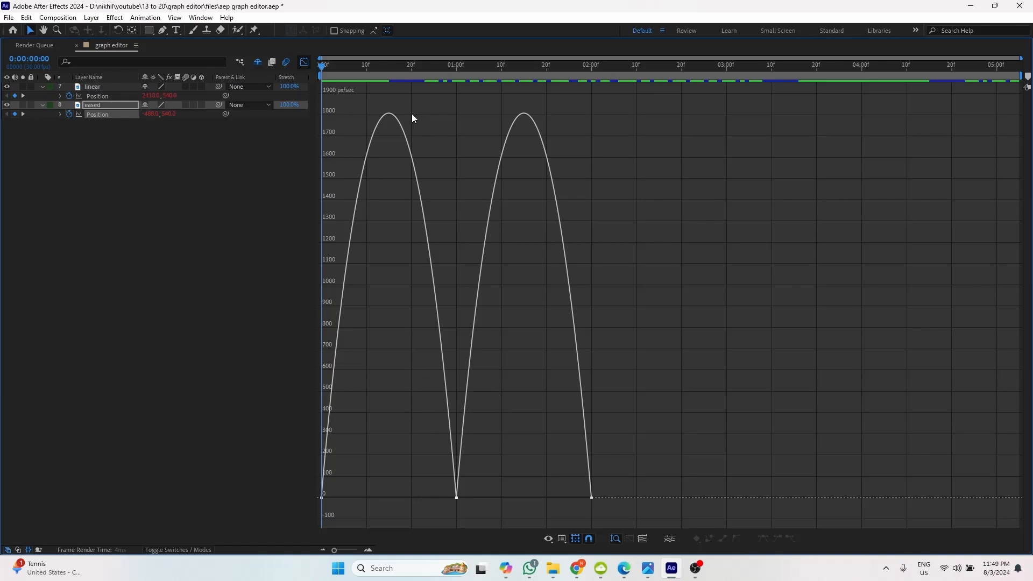
pyautogui.moveTo(390, 116)
pyautogui.moveTo(371, 470); pyautogui.dragTo(334, 506)
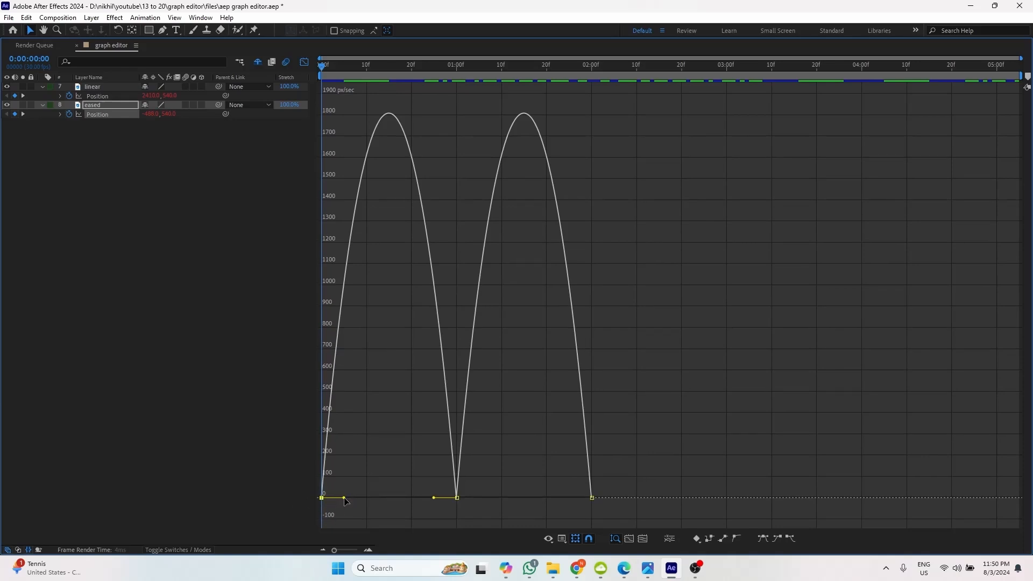
pyautogui.moveTo(344, 498); pyautogui.dragTo(410, 494)
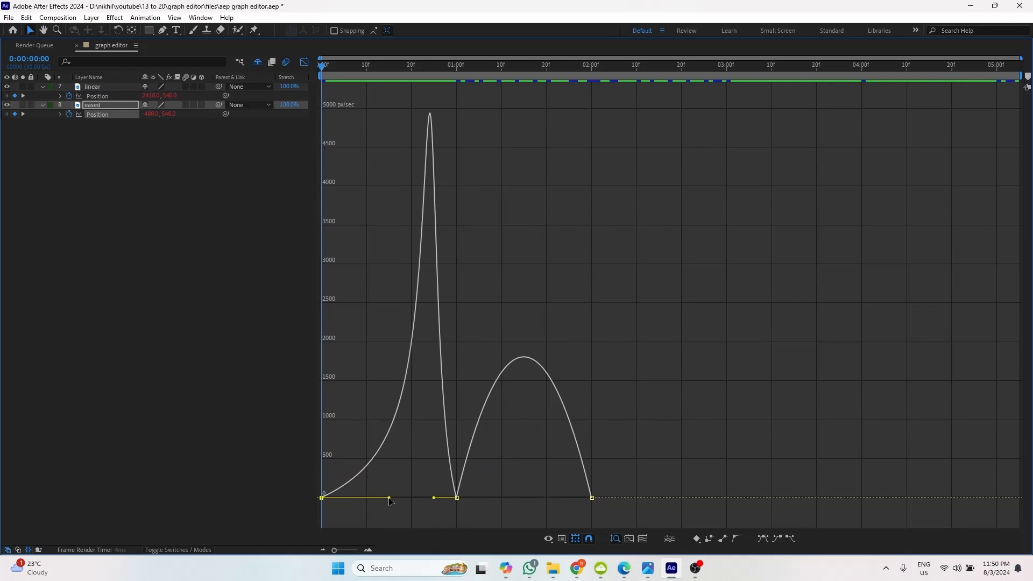
pyautogui.moveTo(389, 497); pyautogui.dragTo(315, 502)
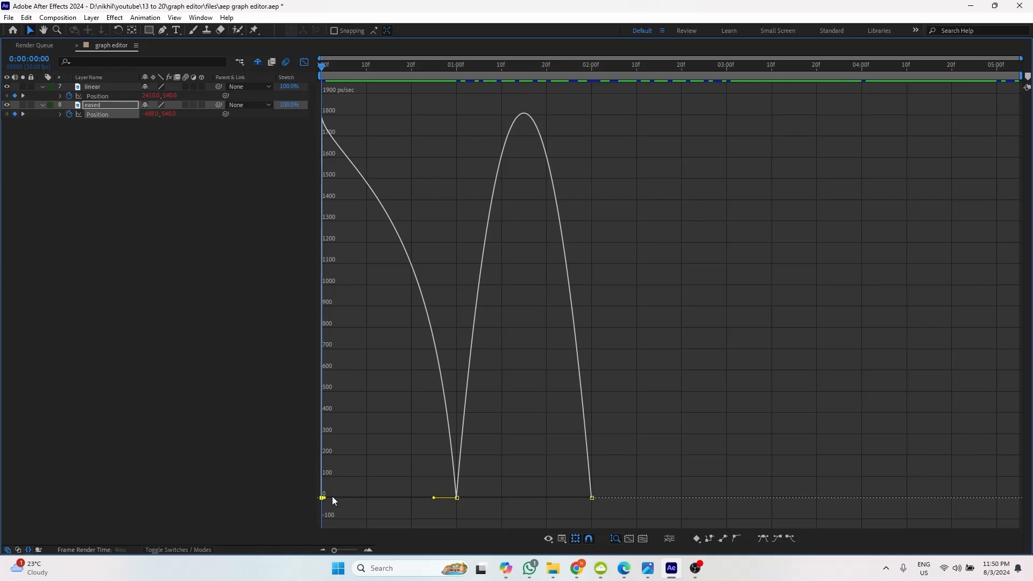
pyautogui.moveTo(463, 486); pyautogui.dragTo(363, 502)
pyautogui.click(491, 481)
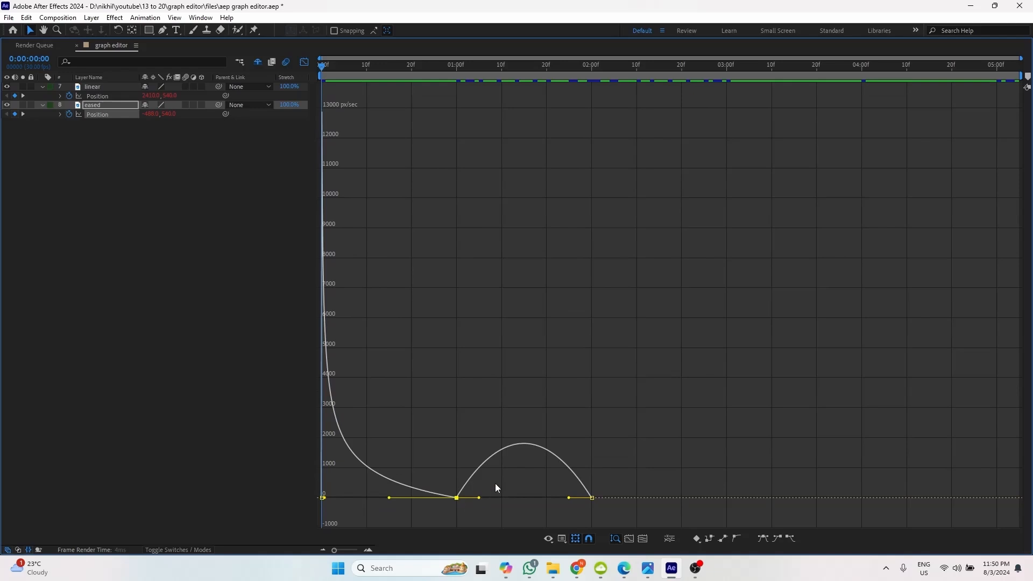
# - Restore the timeline to its normal size with the graph editor shown, and scrub and play the fast-to-slow motion
pyautogui.click(304, 63)
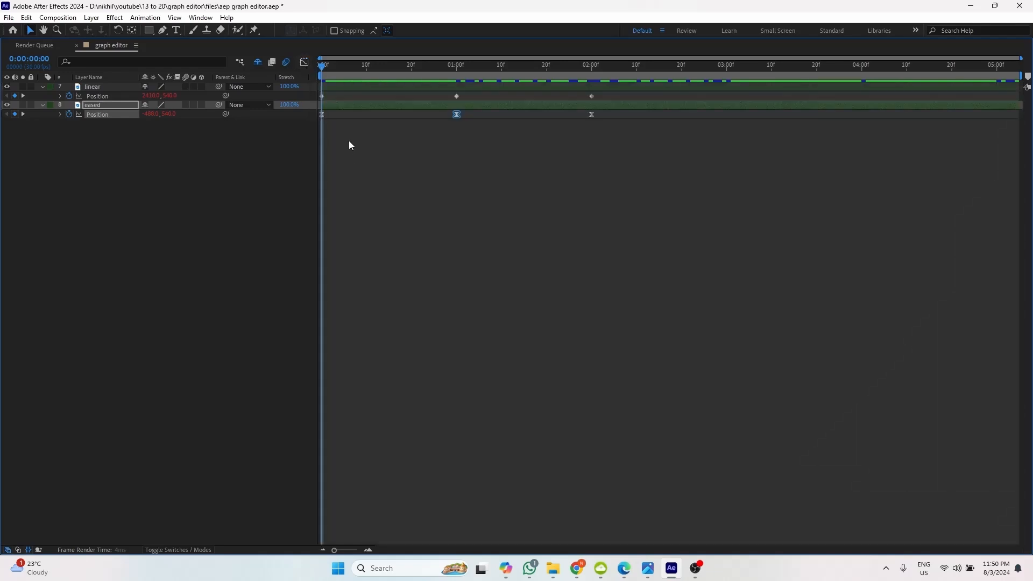
pyautogui.click(304, 63)
pyautogui.press('`')
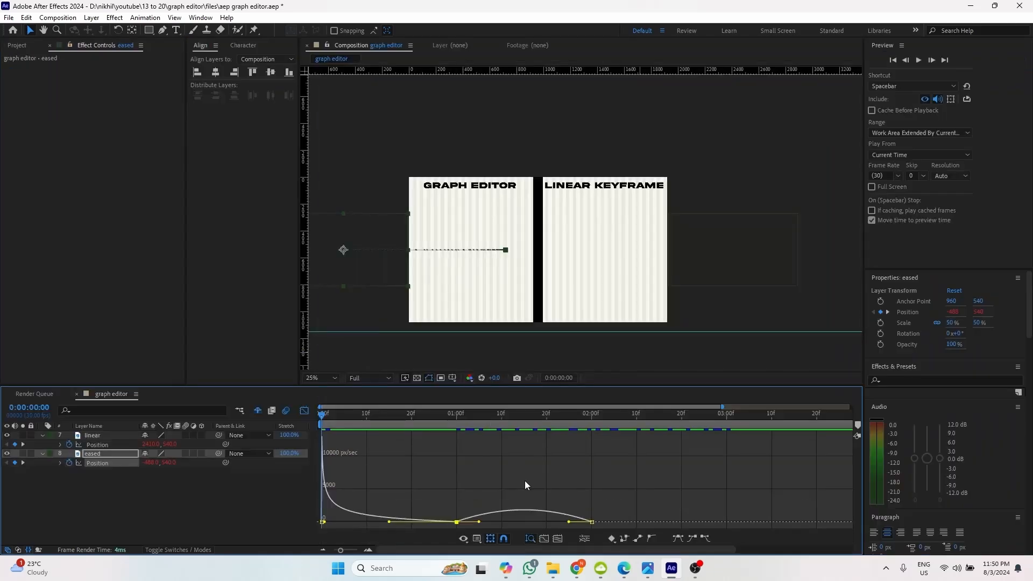
pyautogui.moveTo(325, 420); pyautogui.dragTo(439, 506)
pyautogui.press('space')
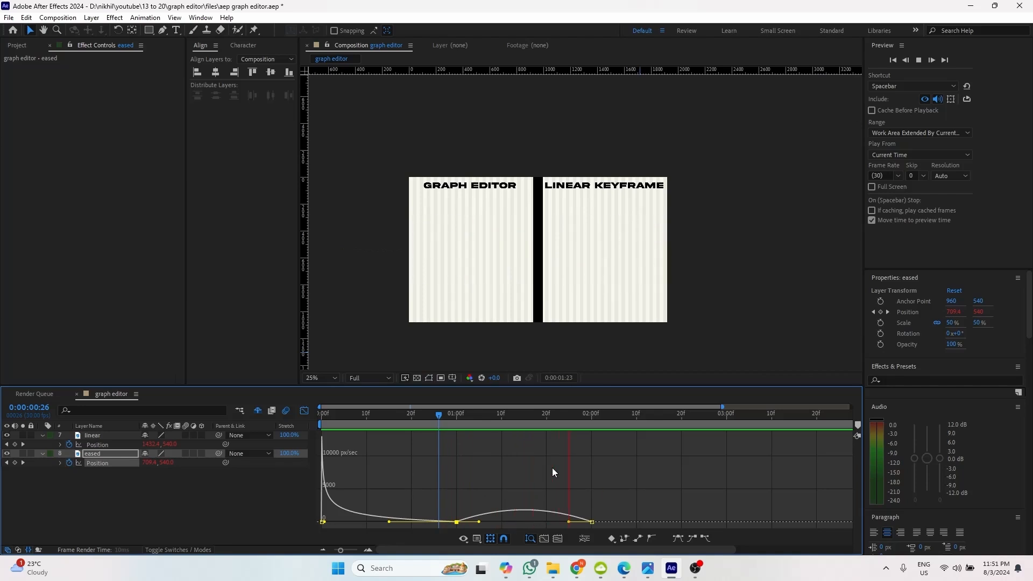
pyautogui.press('space')
# - Reshape the second speed curve to accelerate toward two seconds by collapsing the last keyframe's incoming handle and lengthening the one-second keyframe's outgoing handle
pyautogui.click(456, 422)
pyautogui.moveTo(457, 424)
pyautogui.mouseDown()
pyautogui.moveTo(509, 424)
pyautogui.moveTo(444, 425)
pyautogui.moveTo(476, 421)
pyautogui.moveTo(457, 422)
pyautogui.mouseUp()
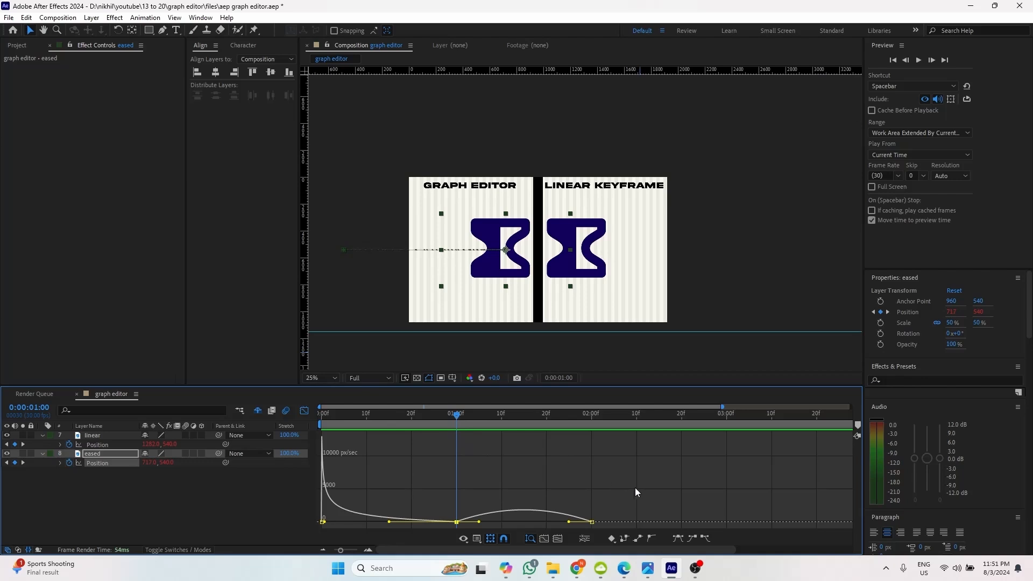
pyautogui.moveTo(636, 489); pyautogui.dragTo(422, 534)
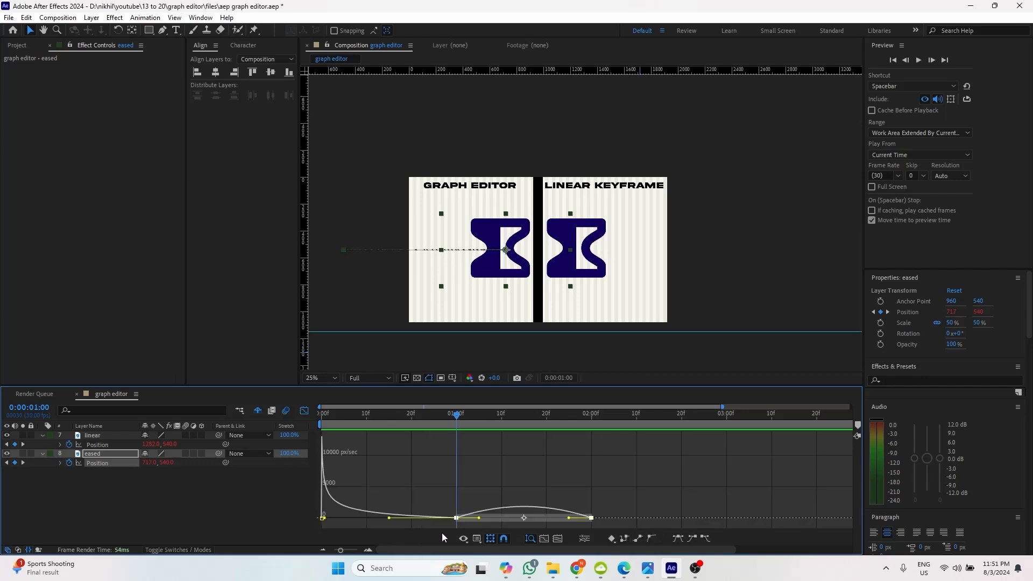
pyautogui.moveTo(622, 490); pyautogui.dragTo(595, 525)
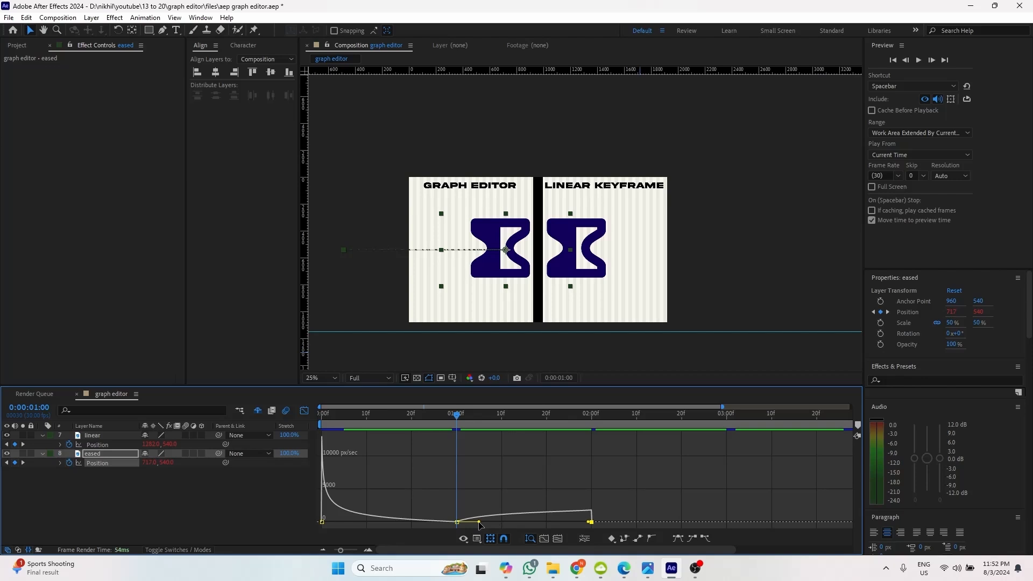
pyautogui.moveTo(479, 522); pyautogui.dragTo(549, 522)
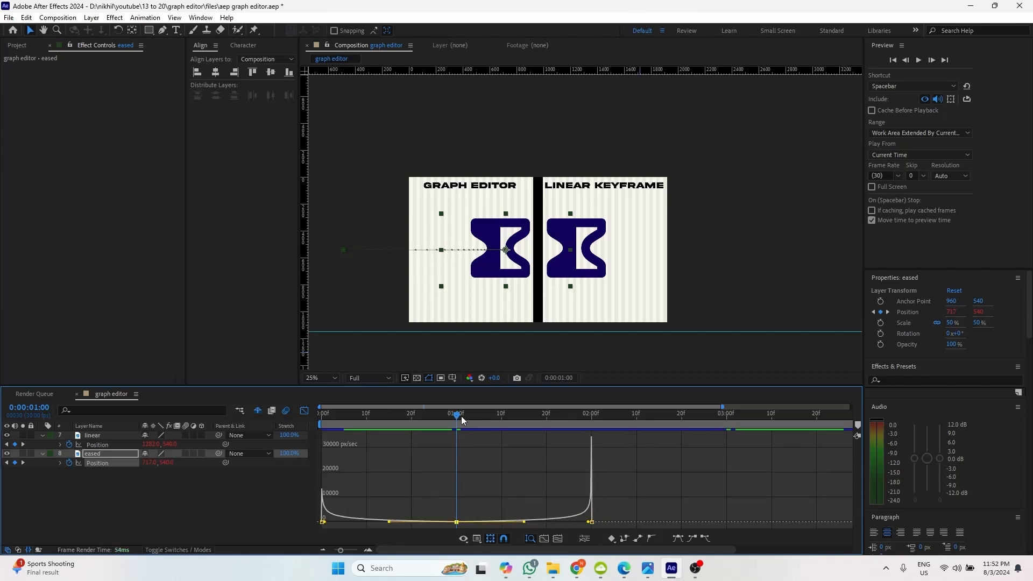
# - Play the animation from the start and scrub back to just before the one-second keyframe
pyautogui.moveTo(461, 415); pyautogui.dragTo(312, 428)
pyautogui.press('space')
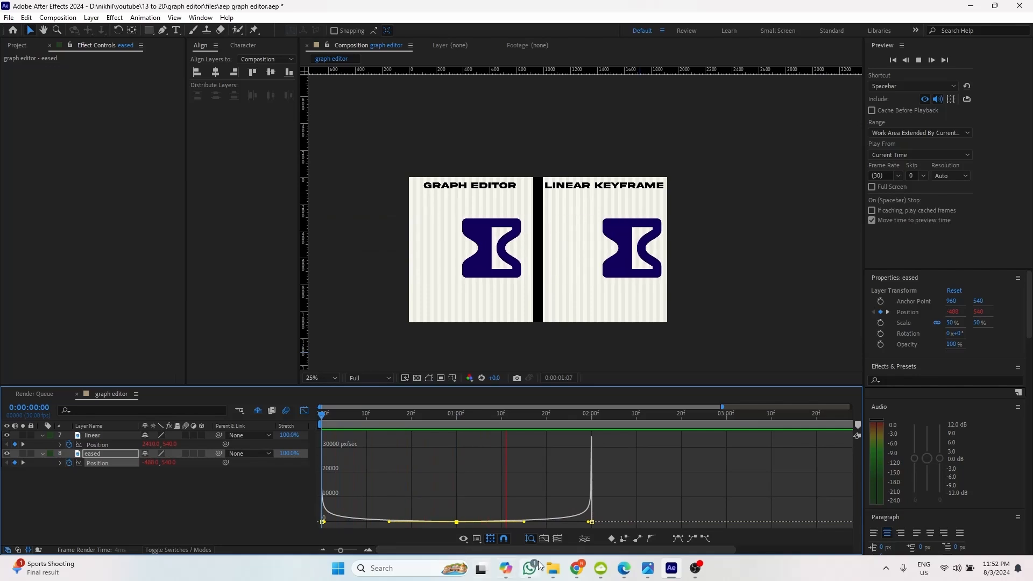
pyautogui.press('space')
pyautogui.press('space')
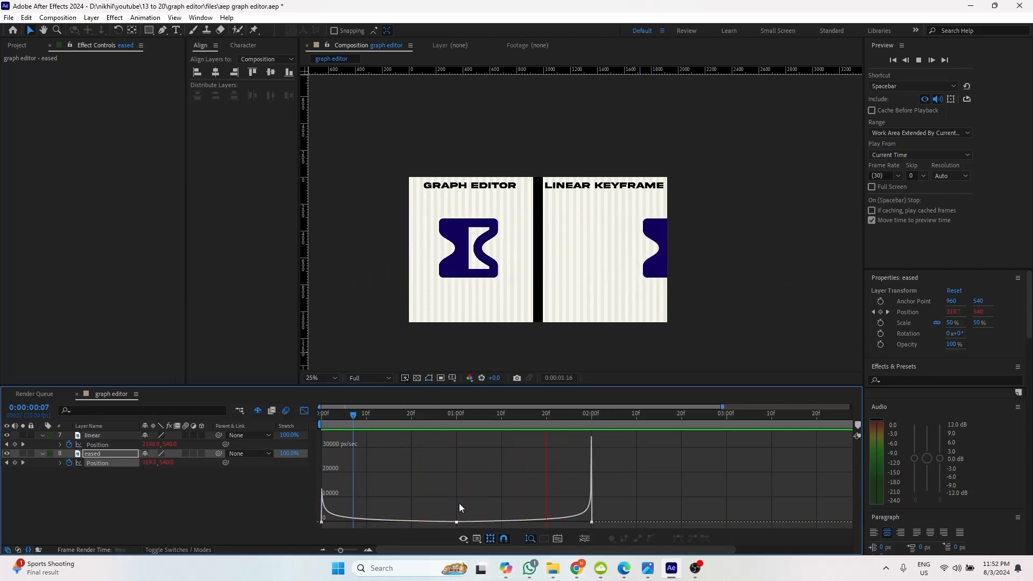
pyautogui.click(540, 482)
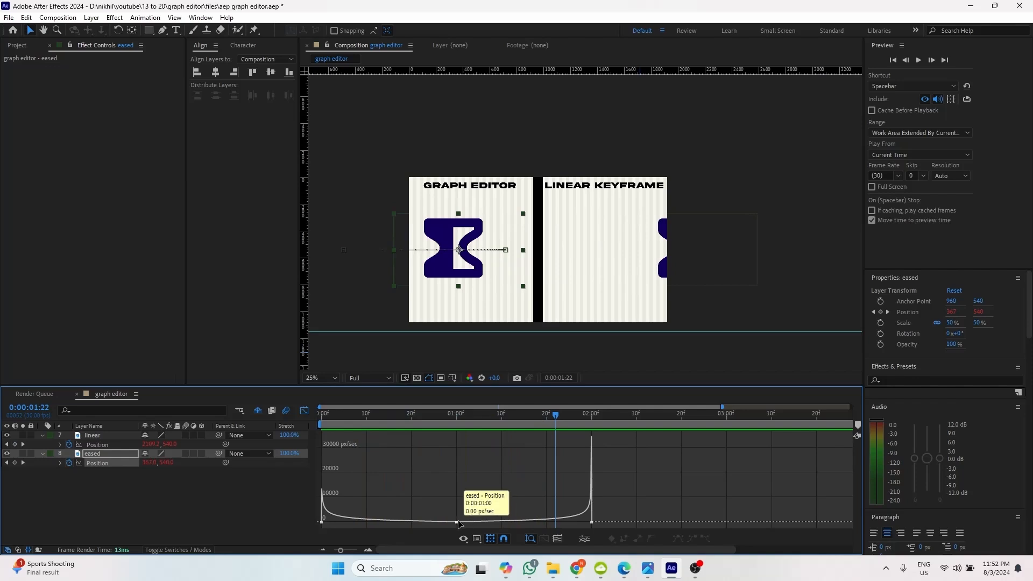
pyautogui.moveTo(560, 421); pyautogui.dragTo(449, 430)
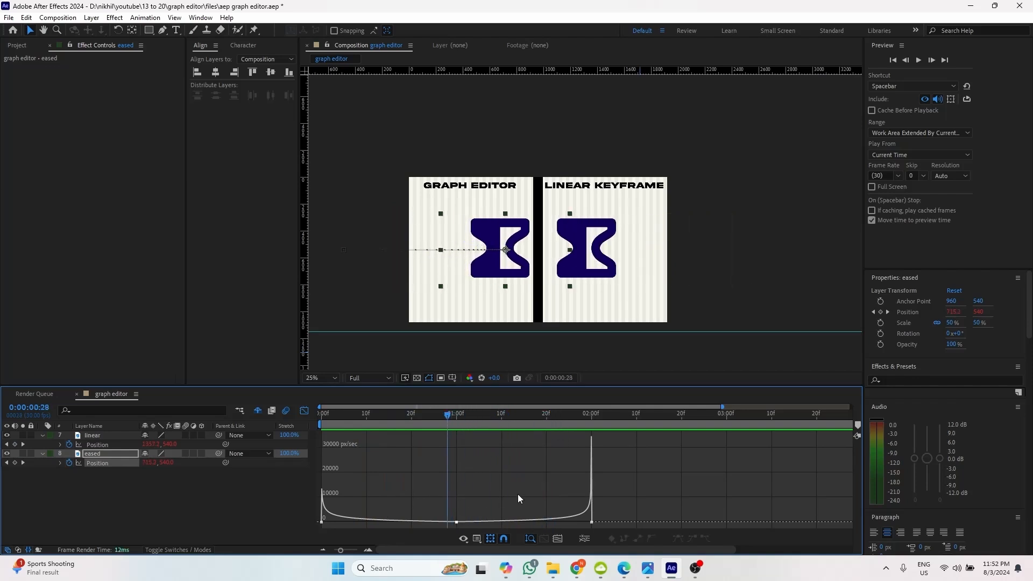
# - Reset the speed graph by applying Easy Ease to all three Position keyframes of the eased layer
pyautogui.moveTo(518, 495); pyautogui.dragTo(293, 539)
pyautogui.moveTo(639, 503); pyautogui.dragTo(258, 533)
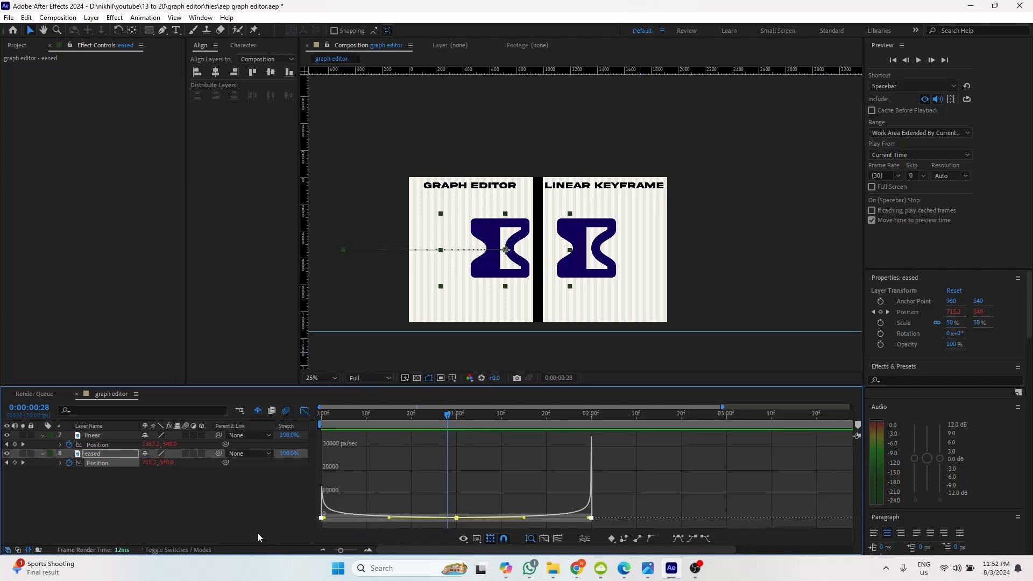
pyautogui.press('F9')
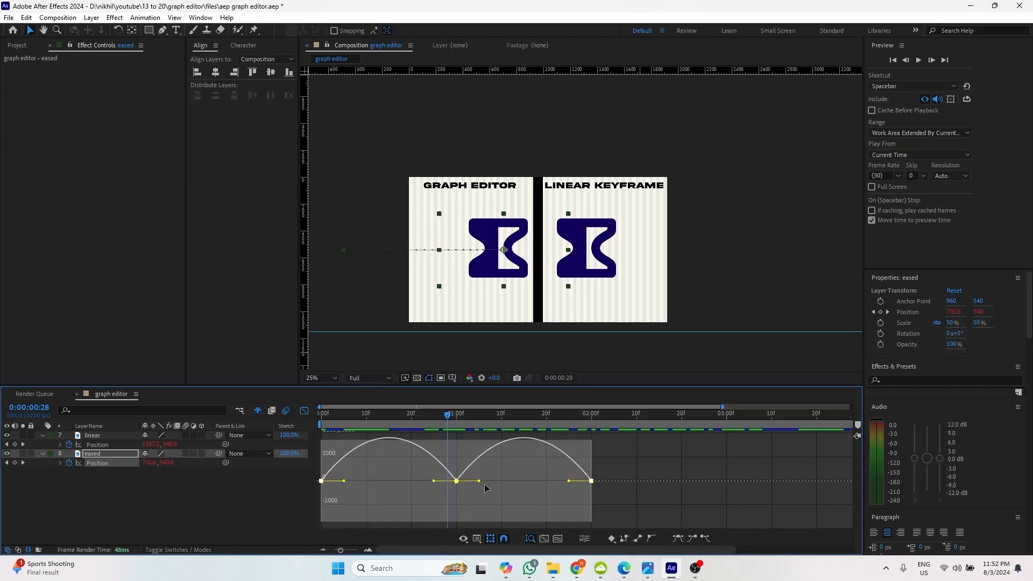
# - Make the first second start slow and end fast by collapsing the one-second keyframe's incoming handle and lengthening the first keyframe's outgoing handle
pyautogui.click(457, 481)
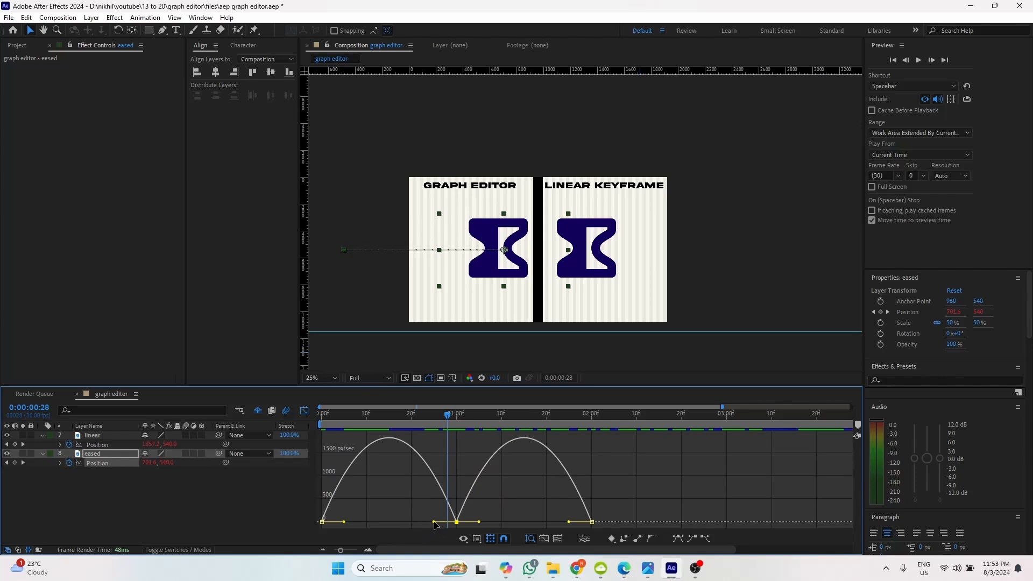
pyautogui.moveTo(435, 525); pyautogui.dragTo(460, 527)
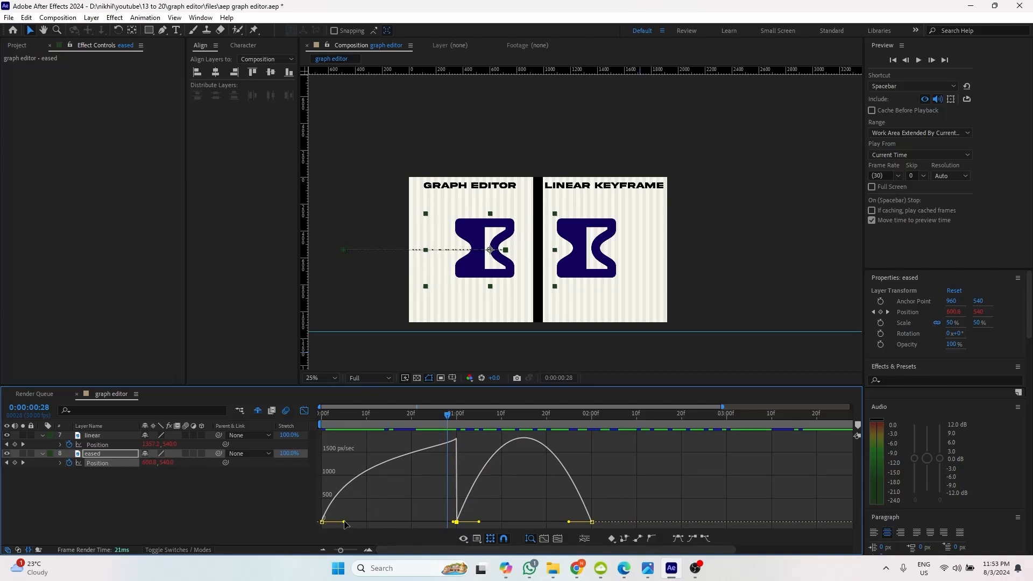
pyautogui.moveTo(344, 521); pyautogui.dragTo(460, 532)
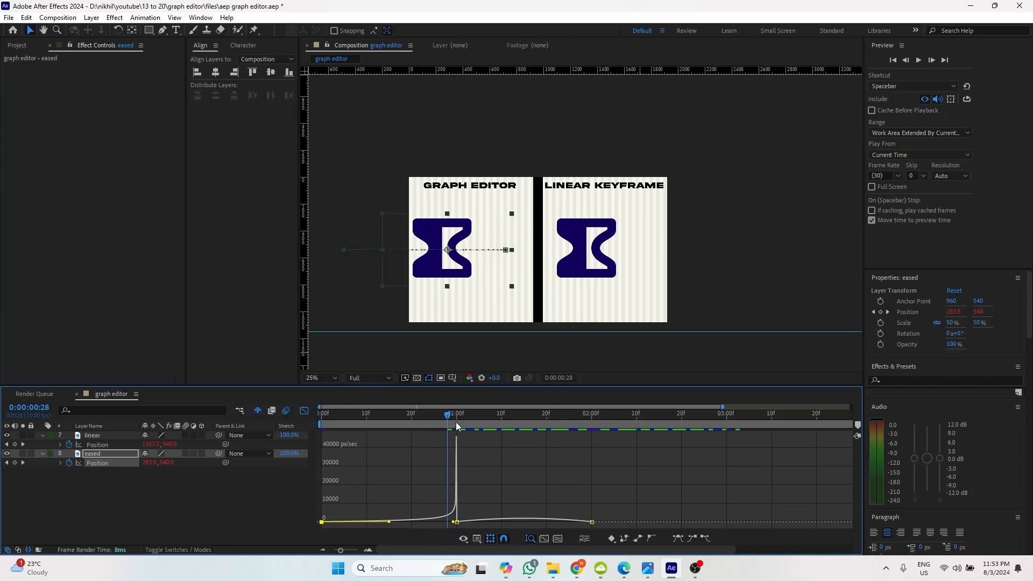
# - Play the slow-to-fast motion from the start of the timeline twice and scrub through it around the one-second keyframe
pyautogui.moveTo(449, 417); pyautogui.dragTo(323, 422)
pyautogui.press('space')
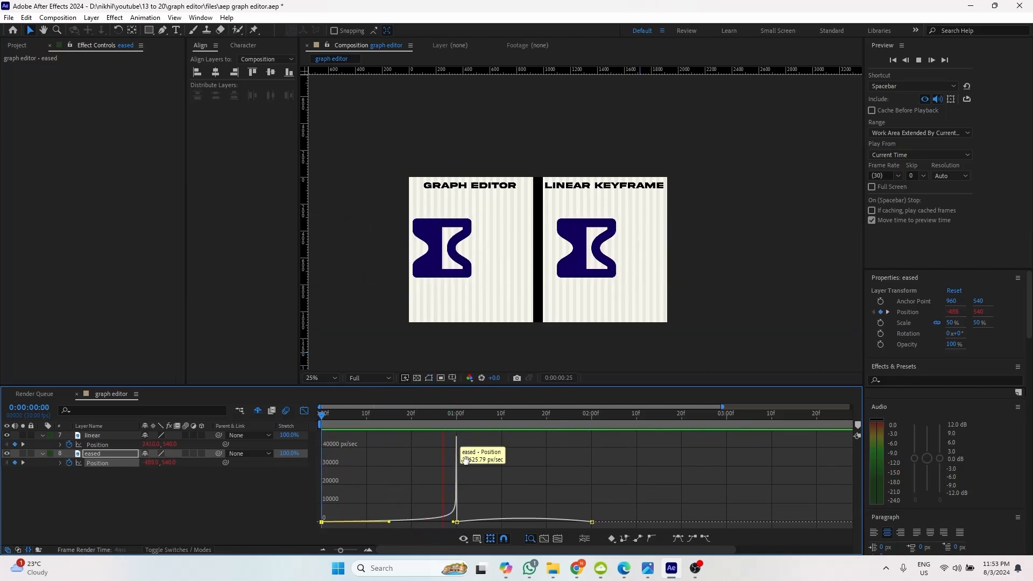
pyautogui.moveTo(451, 419); pyautogui.dragTo(313, 418)
pyautogui.press('space')
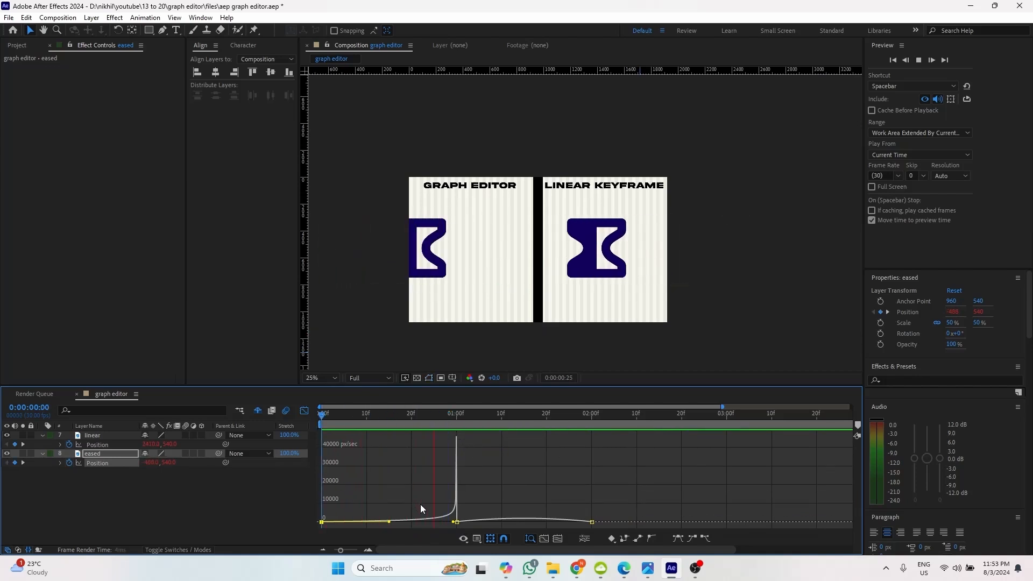
pyautogui.click(459, 414)
pyautogui.press('space')
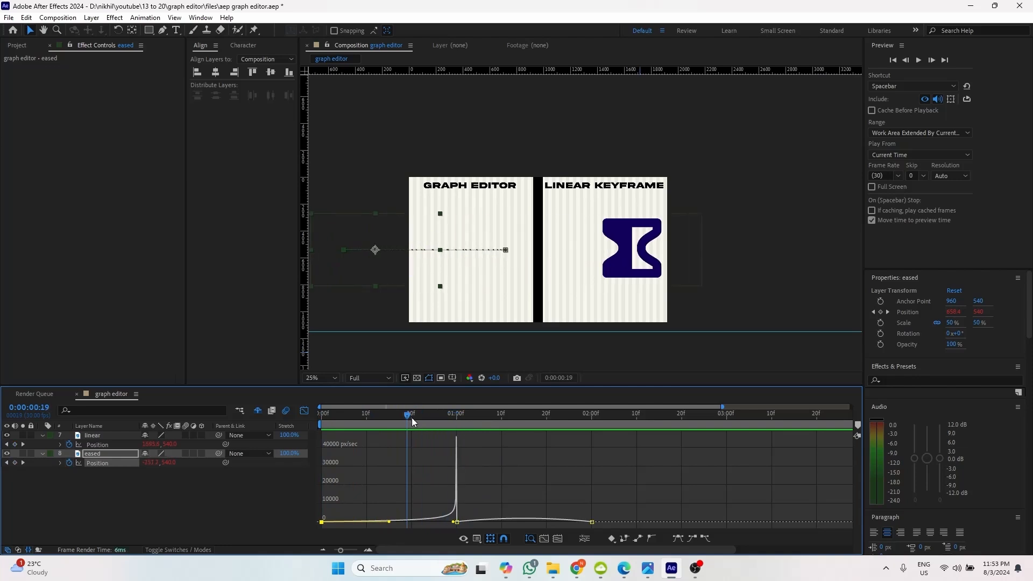
# - Make the last second start fast and end slow by collapsing the one-second keyframe's outgoing handle and lengthening the final keyframe's incoming handle to 100% influence; preview it
pyautogui.moveTo(539, 418); pyautogui.dragTo(456, 420)
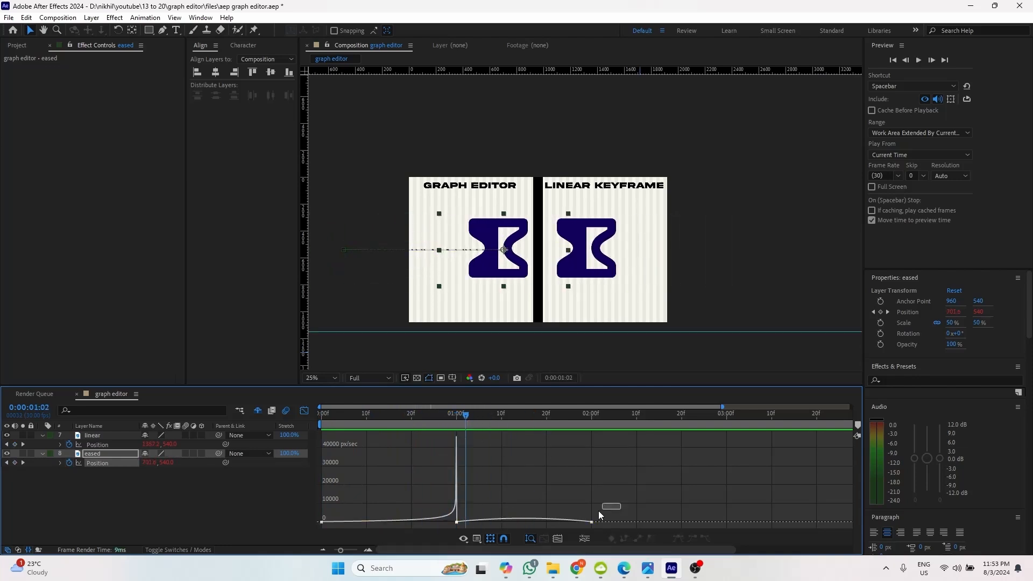
pyautogui.moveTo(620, 504); pyautogui.dragTo(557, 536)
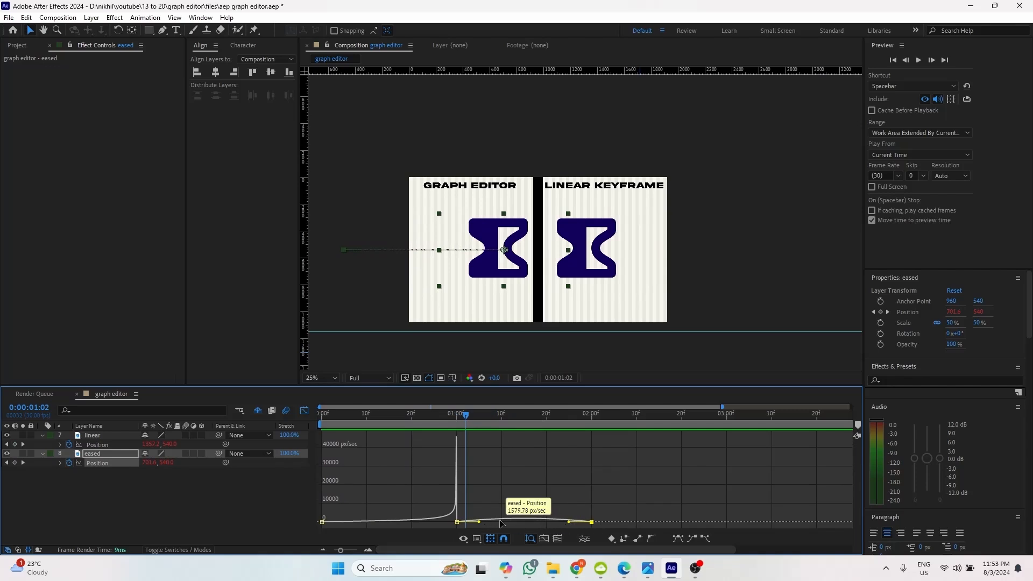
pyautogui.moveTo(480, 522); pyautogui.dragTo(457, 521)
pyautogui.moveTo(569, 523); pyautogui.dragTo(443, 528)
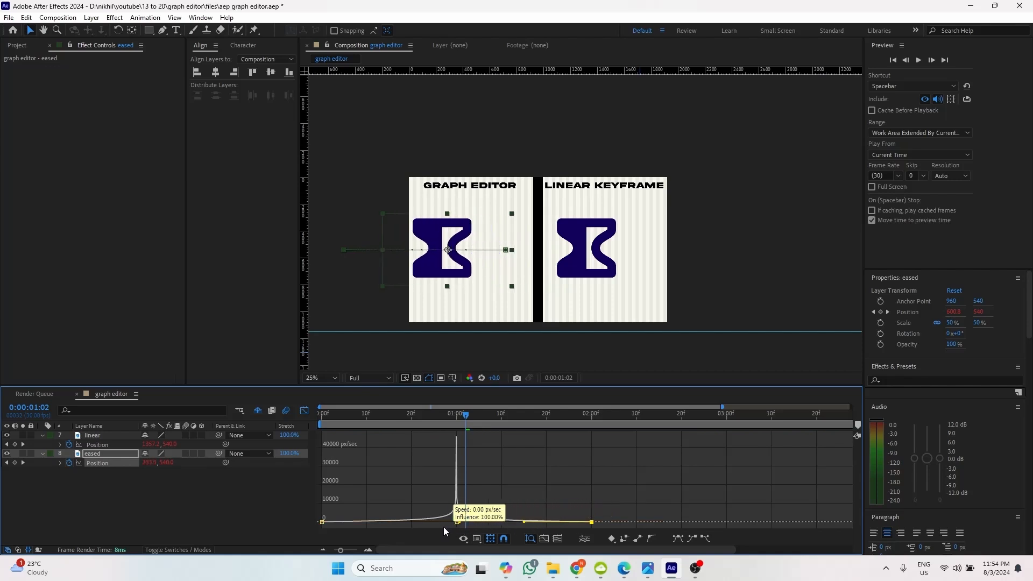
pyautogui.press('space')
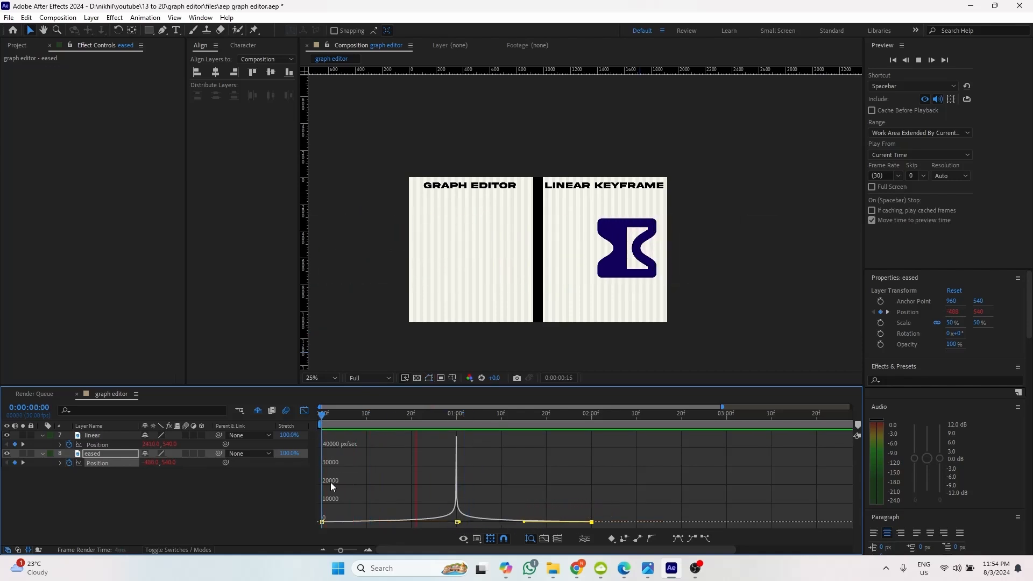
pyautogui.moveTo(435, 422); pyautogui.dragTo(451, 422)
# - Undo the handle changes between the one-second and final Position keyframes of the eased layer
pyautogui.hotkey('ctrl', 'z')
pyautogui.hotkey('ctrl', 'z')
pyautogui.hotkey('ctrl', 'z')
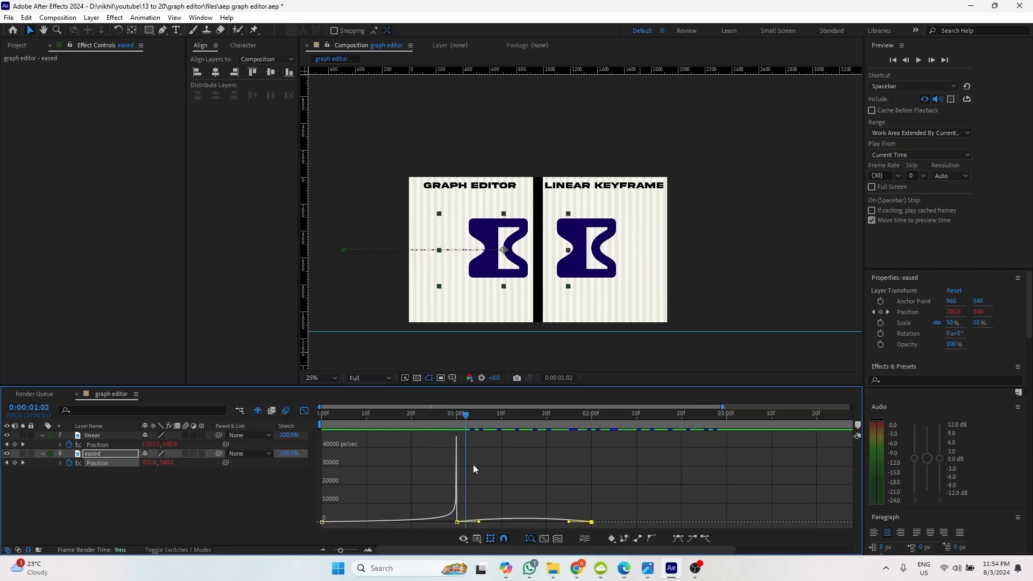
pyautogui.hotkey('ctrl', 'z')
# - Lengthen the one-second keyframe's incoming handle to meet the first keyframe's outgoing handle, so the speed peaks midway through the first second
pyautogui.moveTo(512, 501); pyautogui.dragTo(395, 522)
pyautogui.click(457, 522)
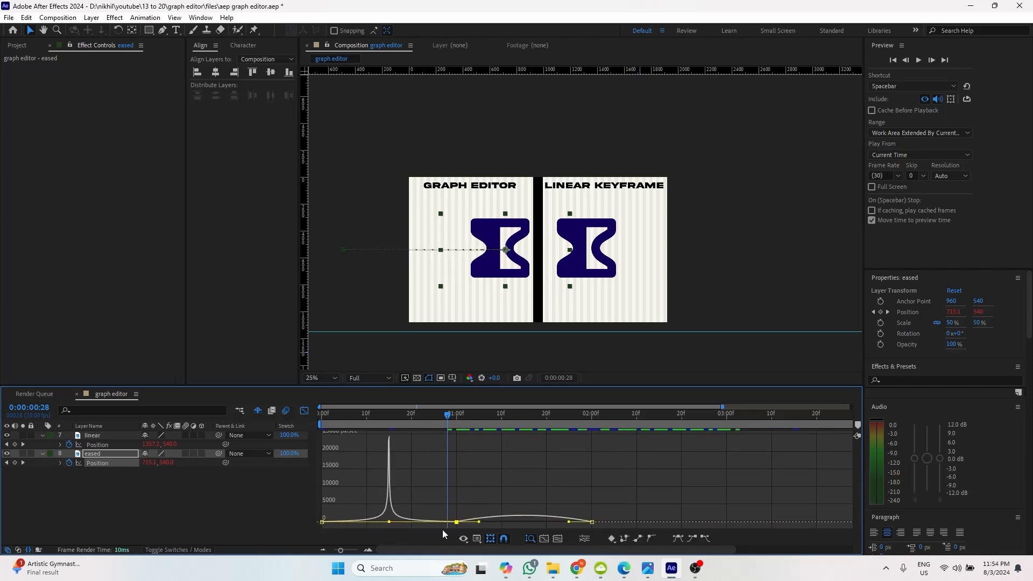
pyautogui.hotkey('ctrl', 'z')
pyautogui.moveTo(449, 524); pyautogui.dragTo(397, 521)
# - Lengthen both facing handles of the last two Position keyframes until they meet midway, giving this segment a central speed peak, and preview the motion
pyautogui.moveTo(613, 512); pyautogui.dragTo(438, 540)
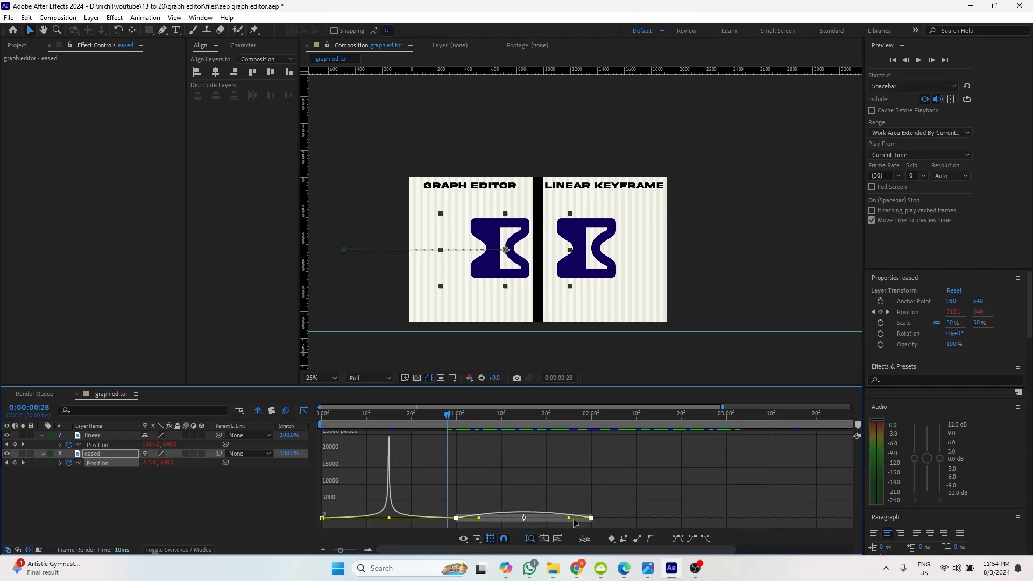
pyautogui.press('F9')
pyautogui.moveTo(573, 507); pyautogui.dragTo(523, 523)
pyautogui.hotkey('ctrl', 'z')
pyautogui.moveTo(467, 420); pyautogui.dragTo(339, 447)
pyautogui.press('space')
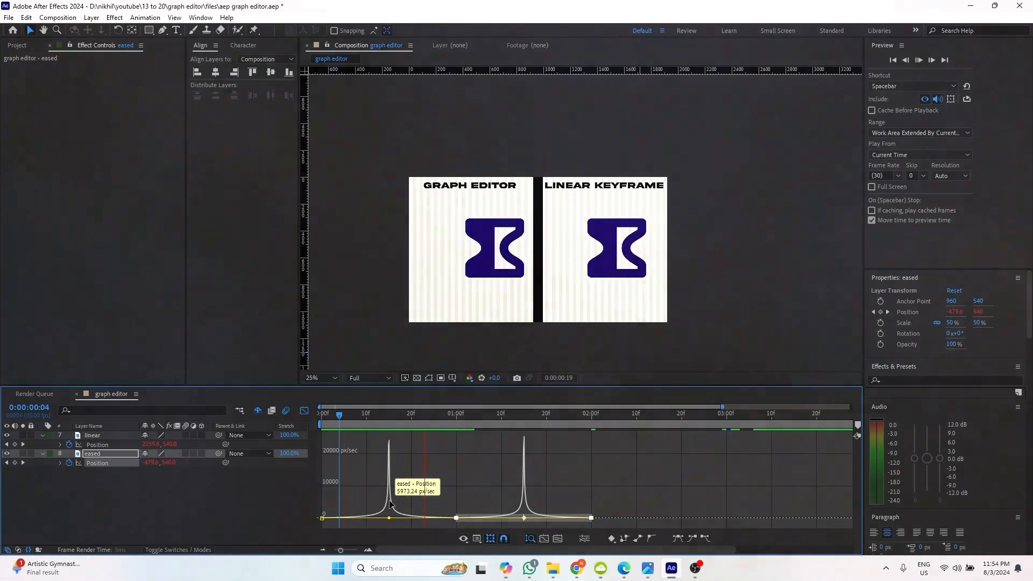